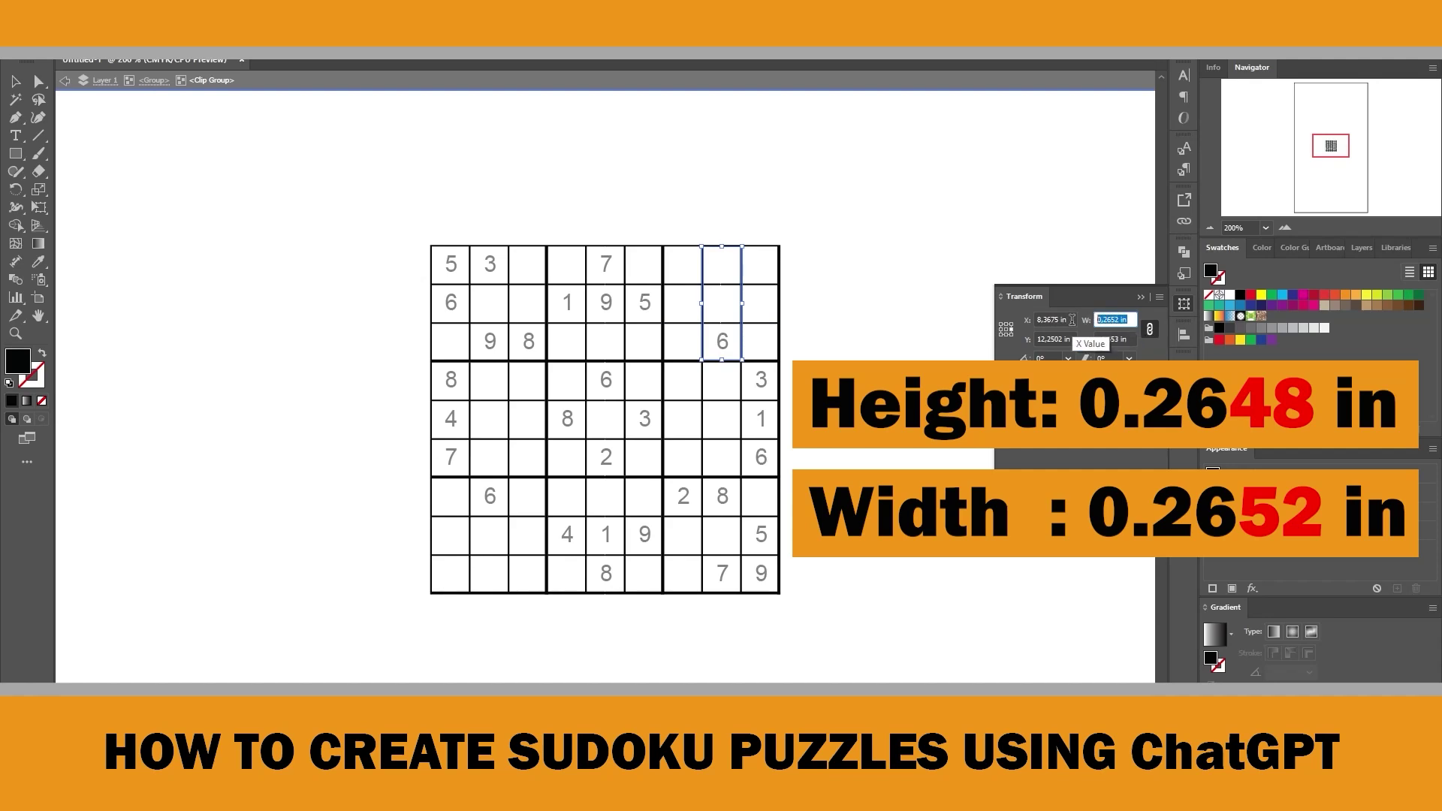
{"action": "left_click", "coordinate": [868, 469]}
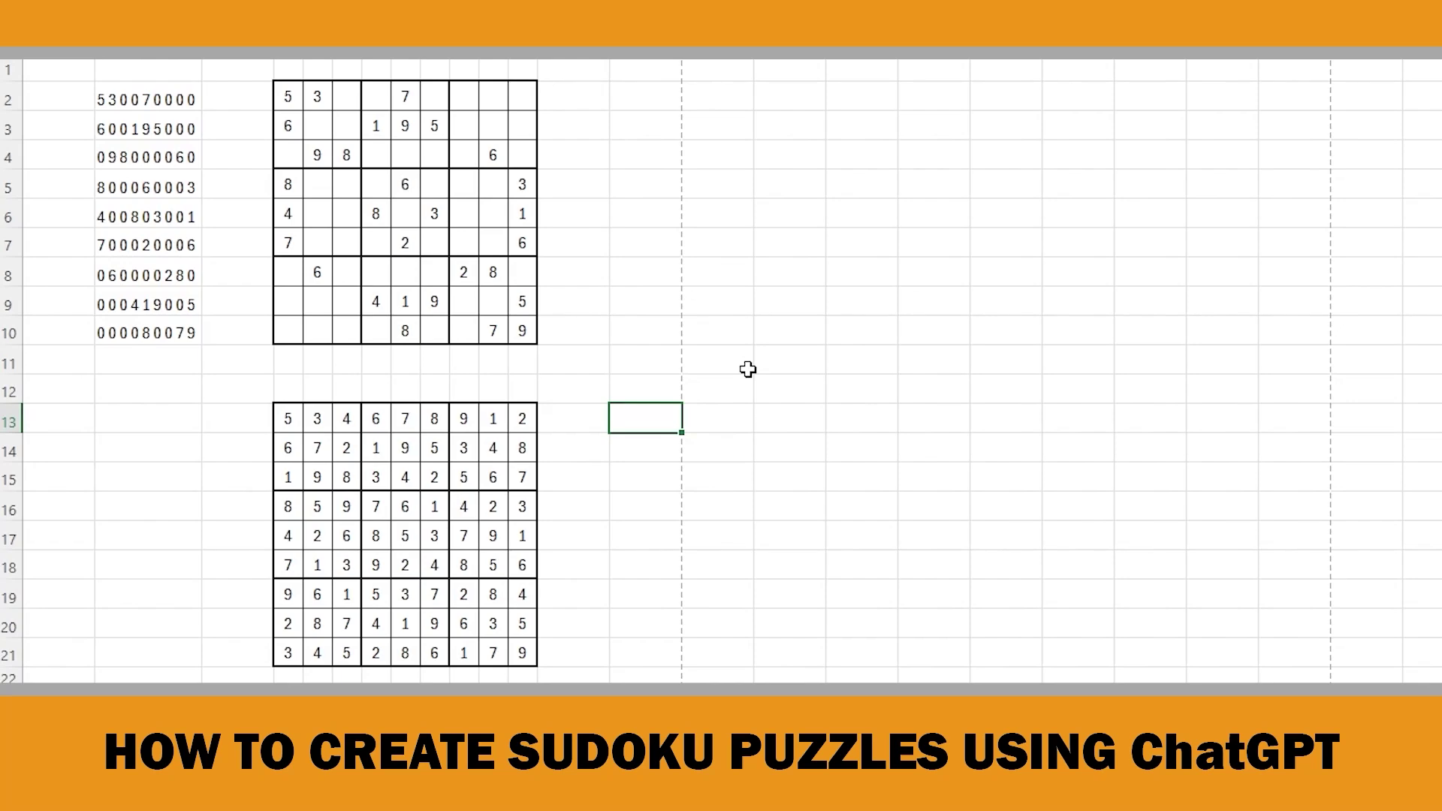
Capture a screenshot of the puzzle grid and its surrounding cells in the Excel sheet.
{"action": "key", "text": "super+shift+s"}
{"action": "left_click_drag", "start_coordinate": [250, 73], "coordinate": [578, 368]}
Fill the cells of the puzzle grid and around it, down to row 11, with a white background colour.
{"action": "left_click_drag", "start_coordinate": [253, 68], "coordinate": [560, 364]}
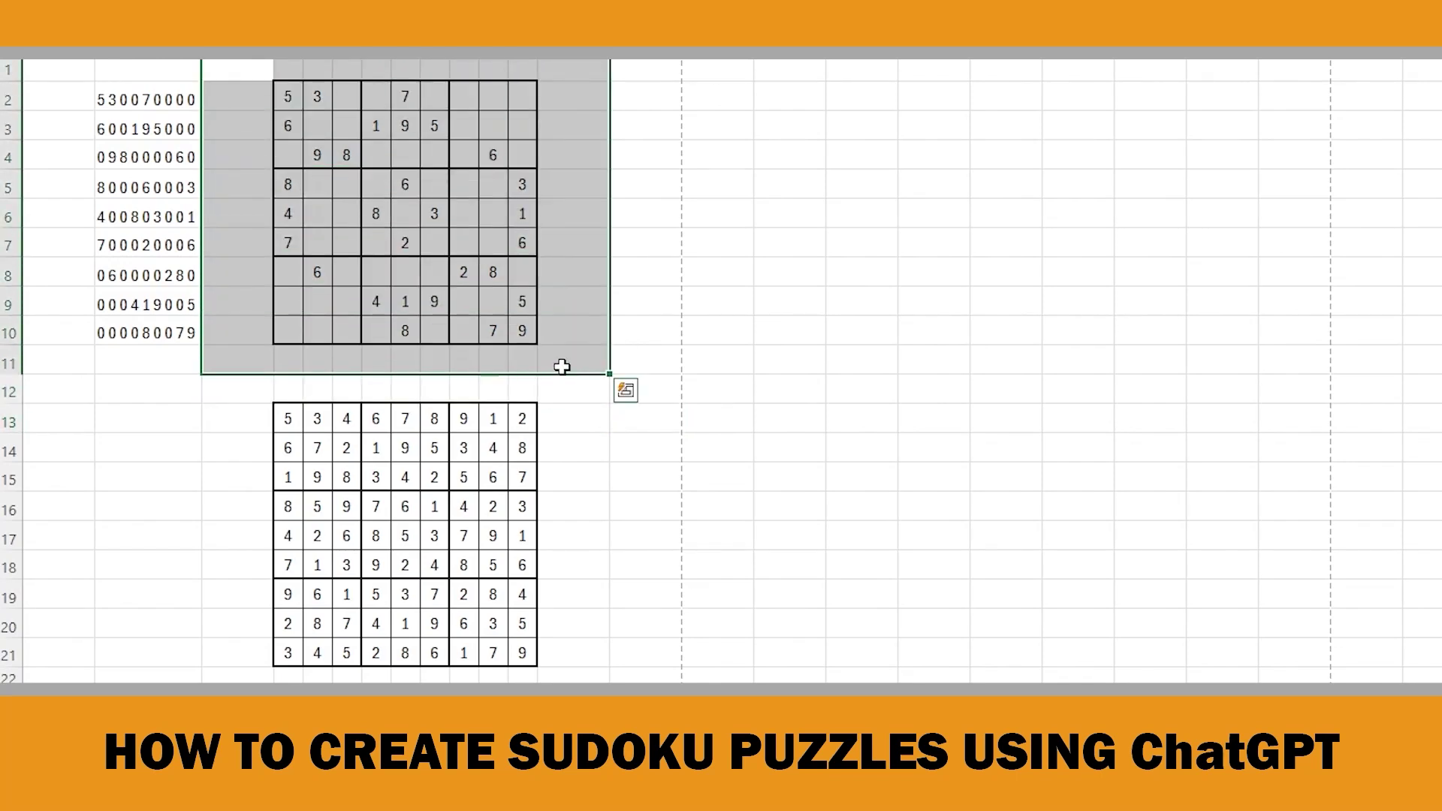
{"action": "right_click", "coordinate": [559, 274]}
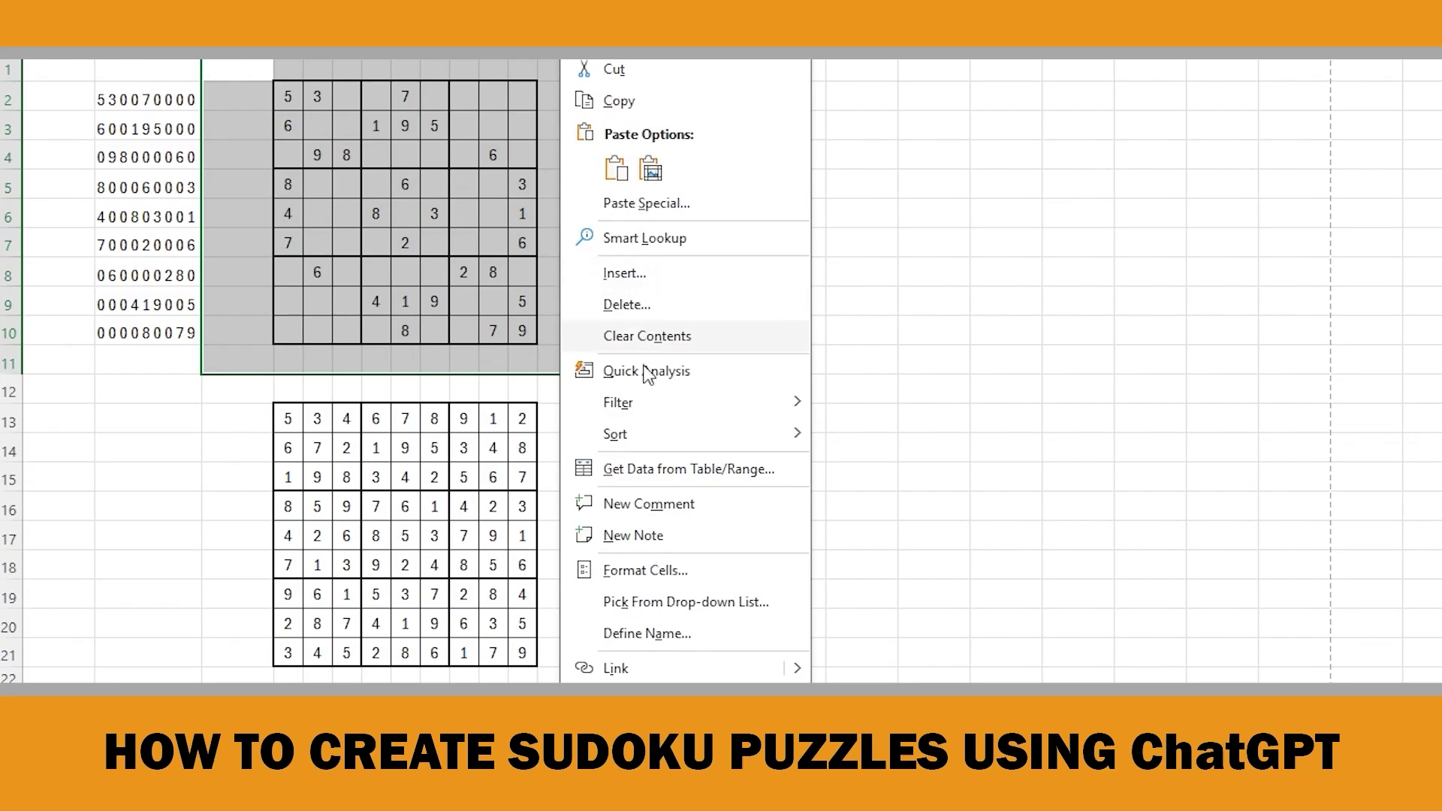
{"action": "left_click", "coordinate": [638, 571]}
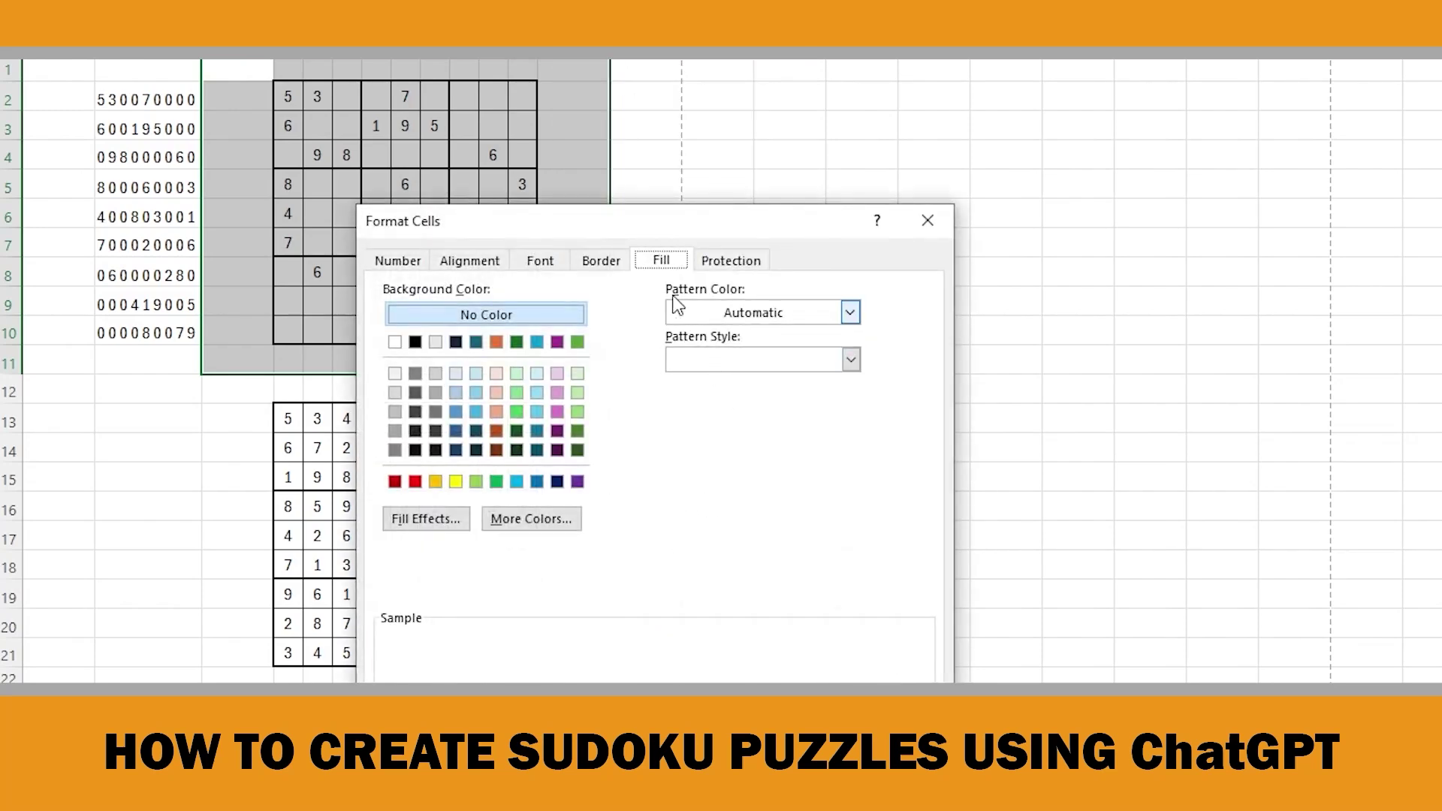
{"action": "left_click", "coordinate": [394, 342]}
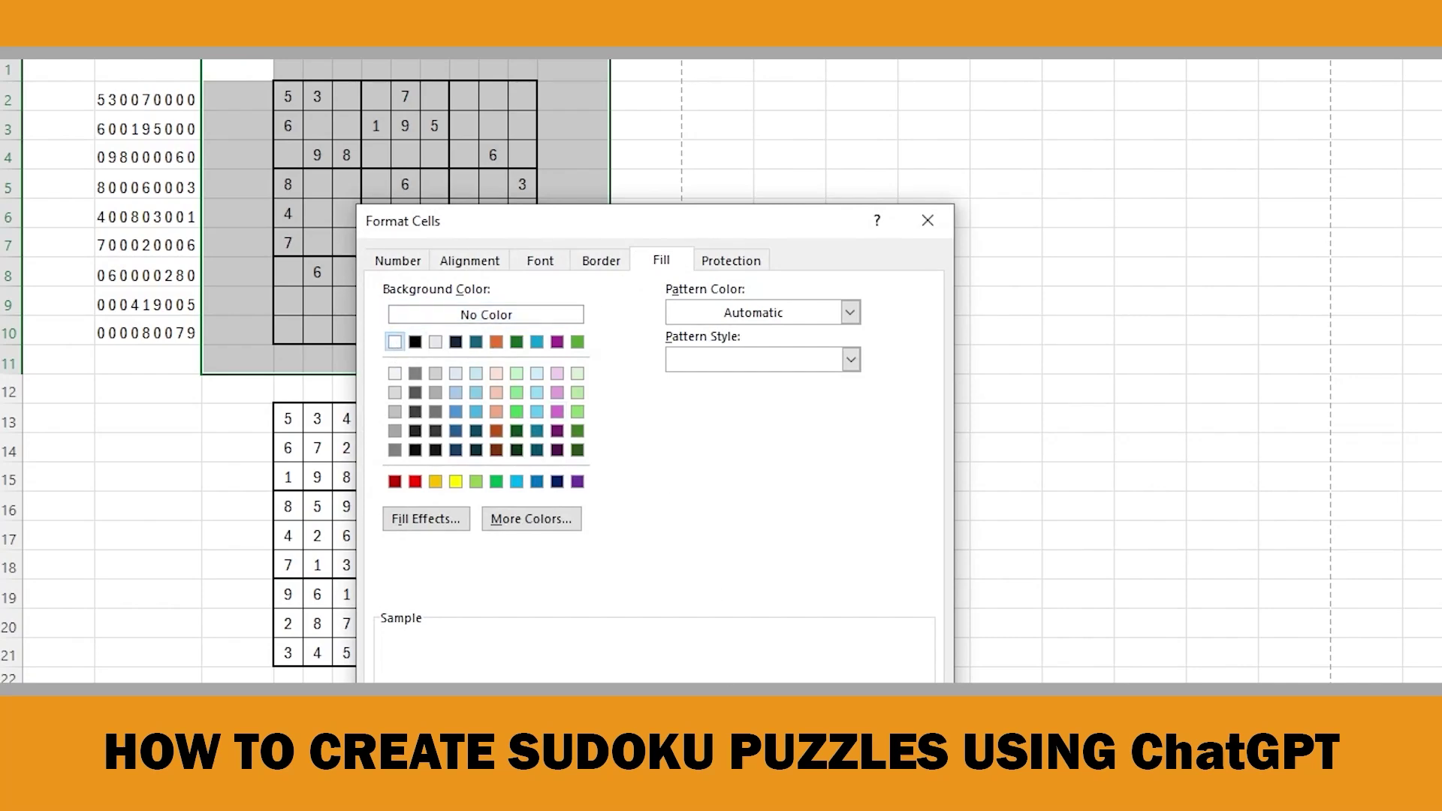
{"action": "key", "text": "Return"}
{"action": "left_click", "coordinate": [667, 294]}
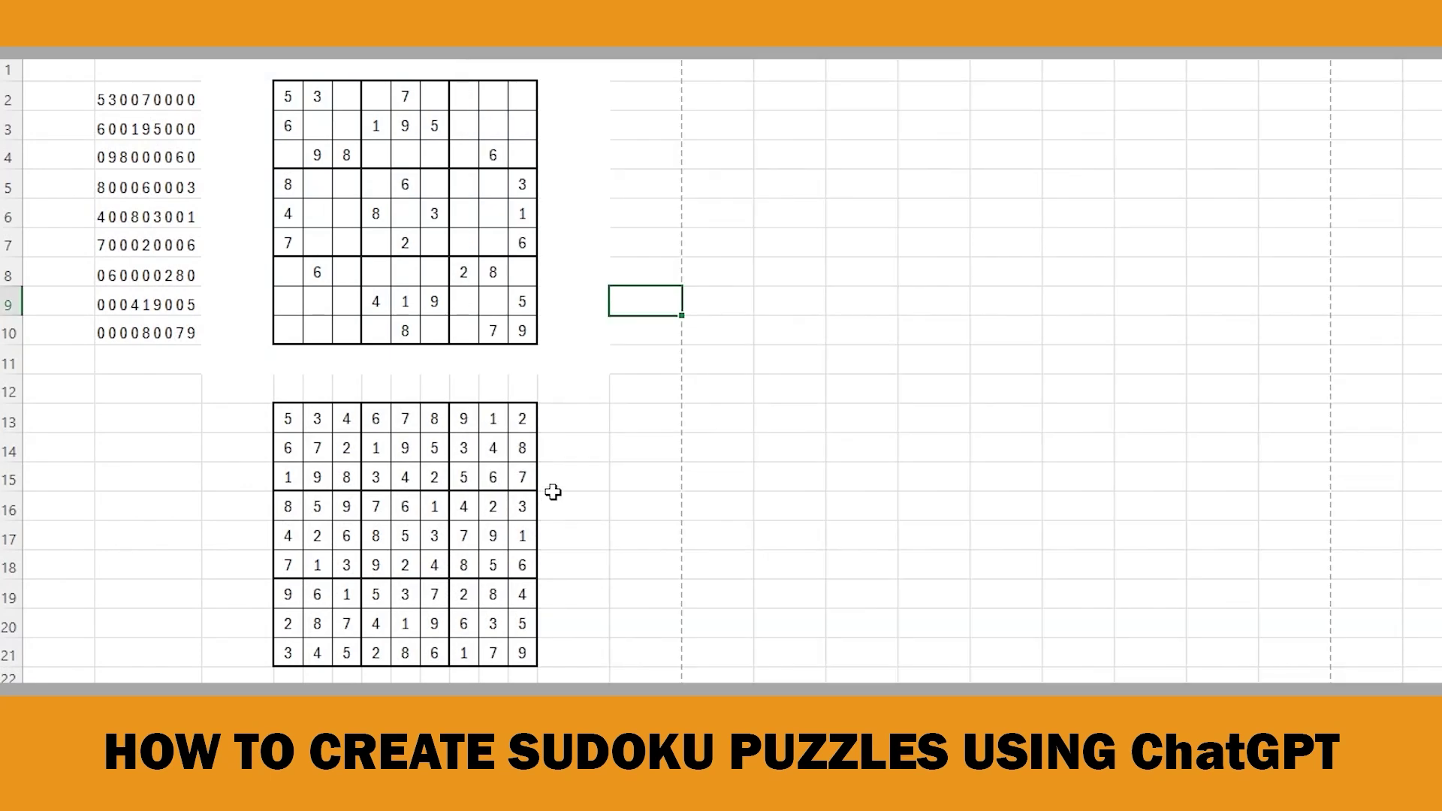
Fill the cells of the solved grid and around it, from row 12 down, with a white background colour.
{"action": "left_click_drag", "start_coordinate": [232, 390], "coordinate": [570, 533]}
{"action": "key", "text": "ctrl+1"}
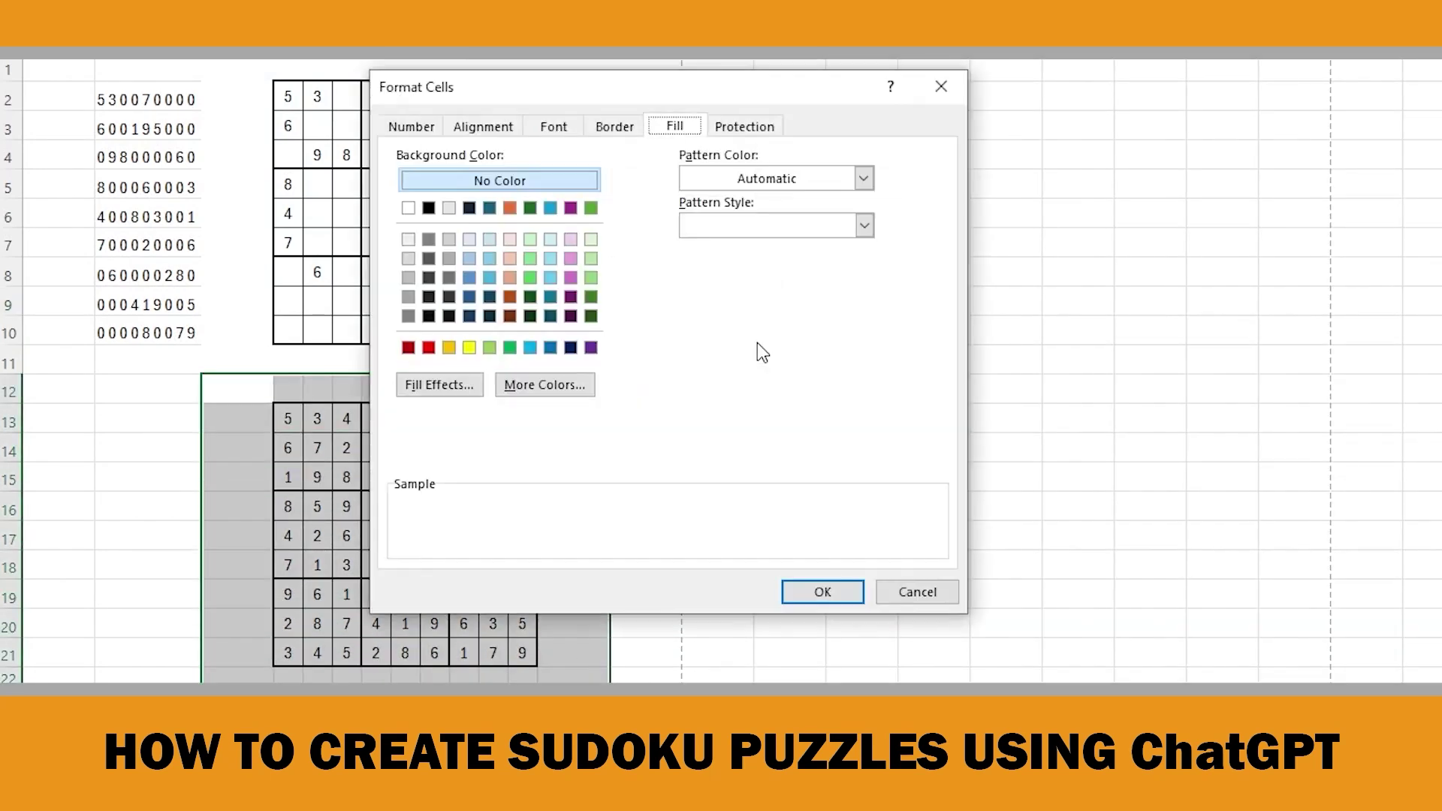
{"action": "left_click", "coordinate": [412, 207]}
{"action": "key", "text": "Return"}
Deselect the filled cells and capture a screenshot of the solved grid with a small white margin.
{"action": "left_click", "coordinate": [751, 475]}
{"action": "key", "text": "super+shift+s"}
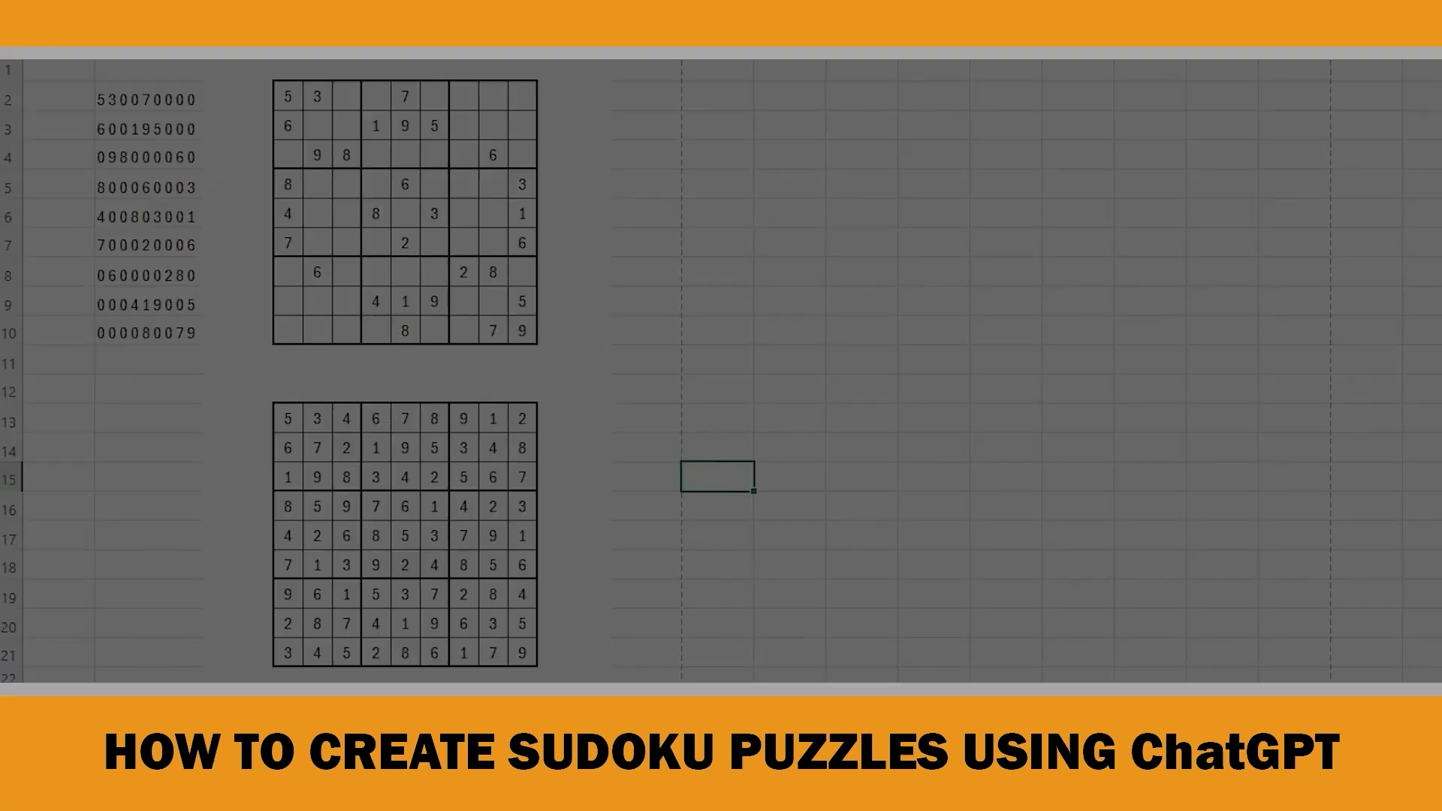
{"action": "left_click_drag", "start_coordinate": [250, 389], "coordinate": [561, 675]}
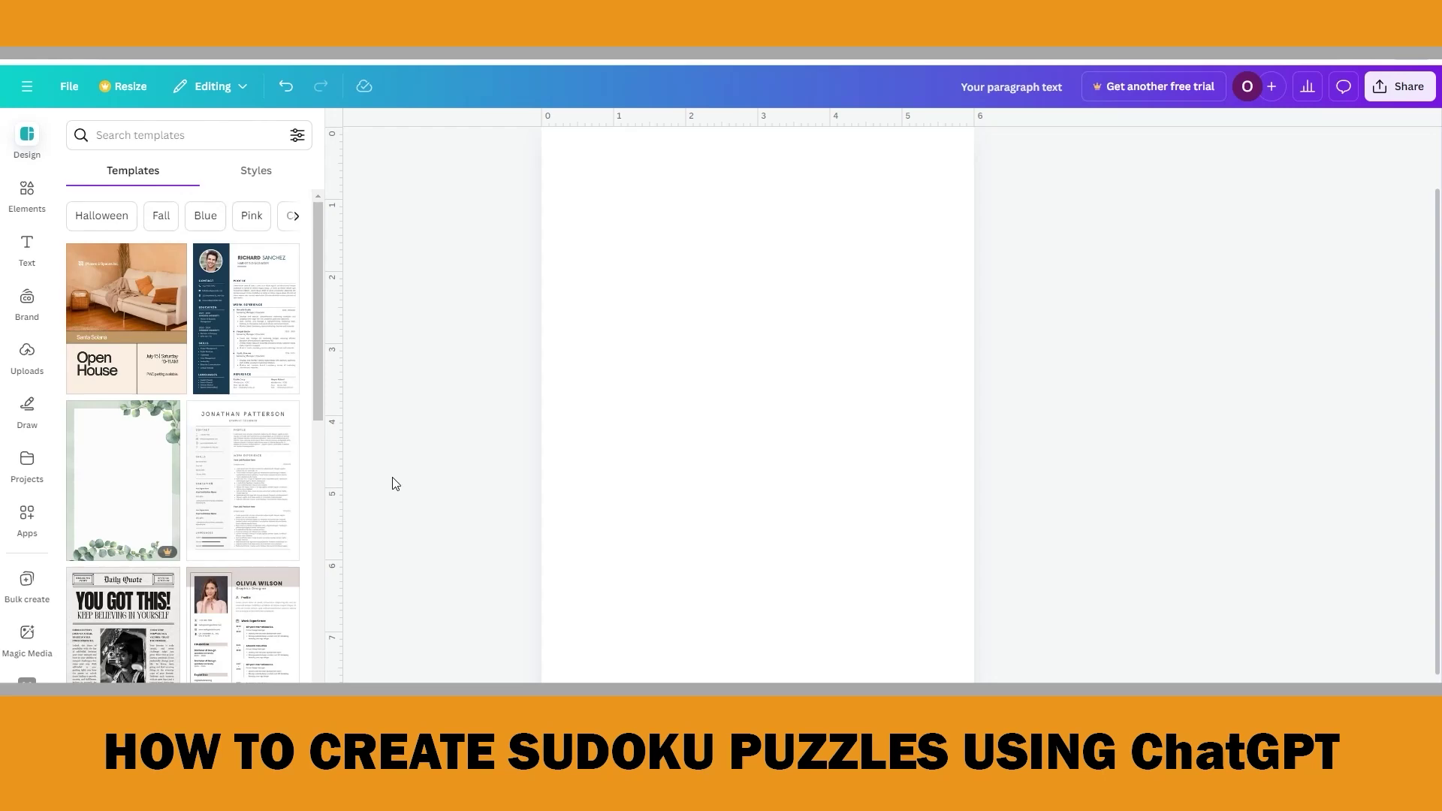
Upload the puzzle and solution images to Canva and place the unsolved puzzle centred in the upper part of the page.
{"action": "left_click", "coordinate": [27, 353]}
{"action": "left_click", "coordinate": [248, 179]}
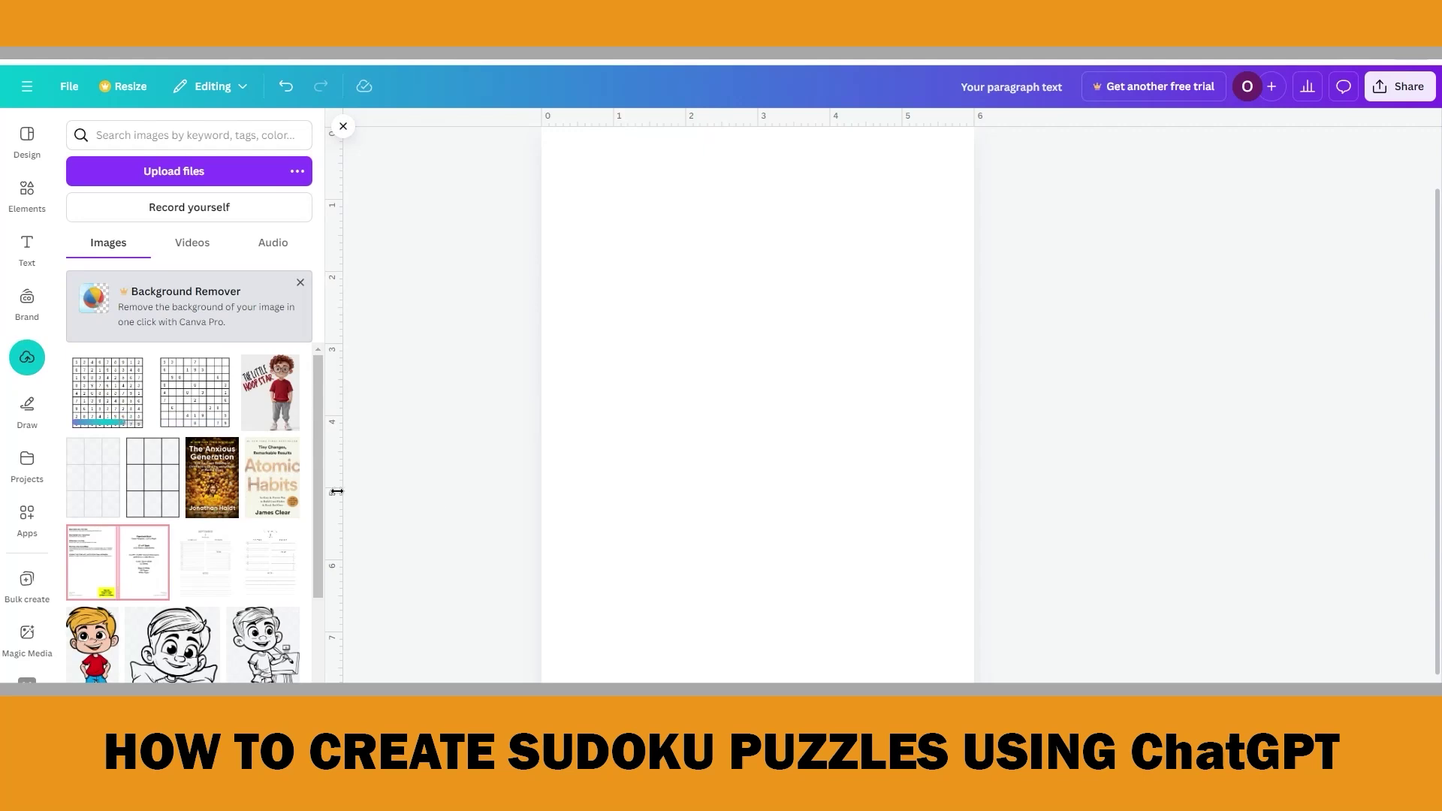
{"action": "left_click", "coordinate": [198, 397]}
{"action": "left_click_drag", "start_coordinate": [776, 406], "coordinate": [773, 248]}
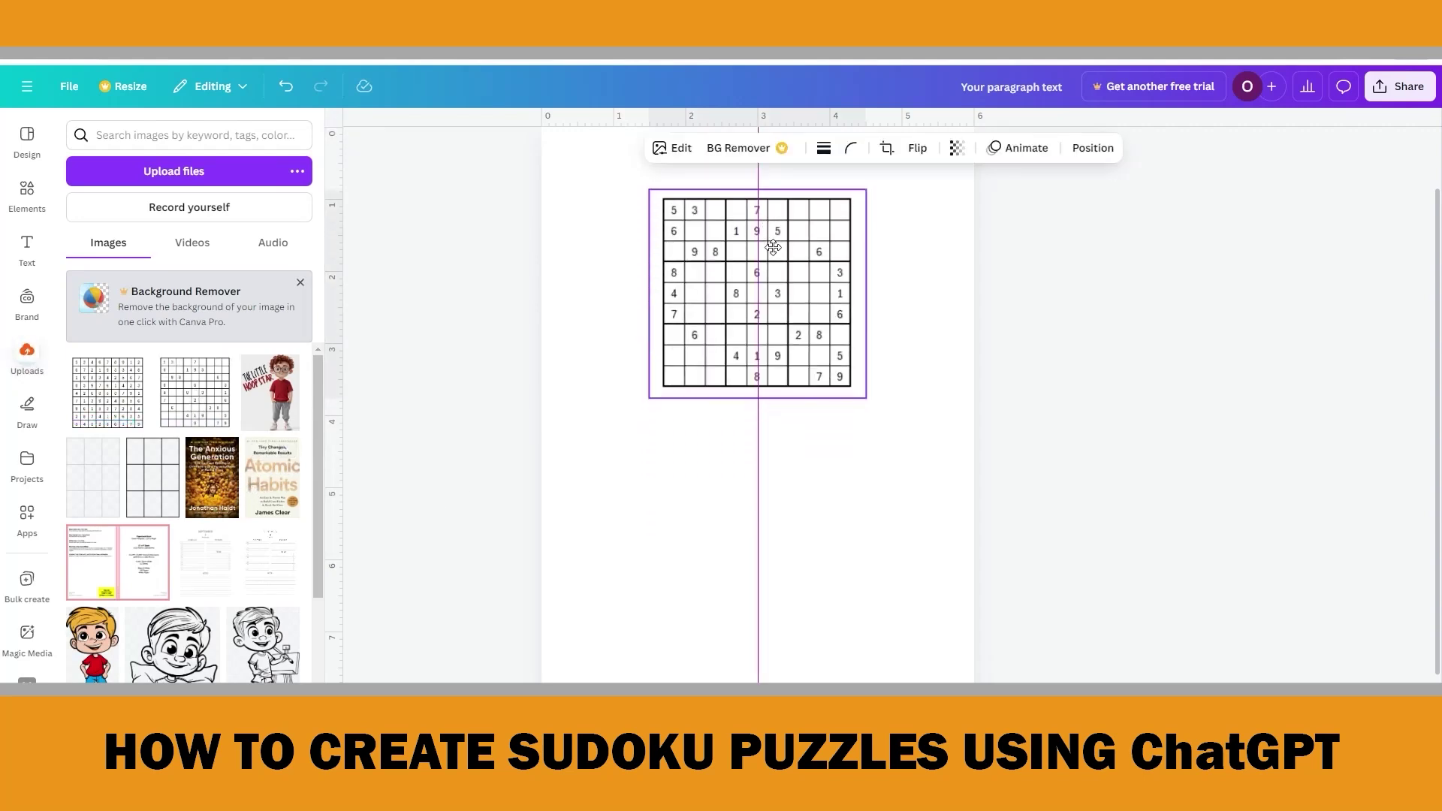
Add the solved grid image to the page, centre it below the unsolved puzzle, and deselect it.
{"action": "left_click", "coordinate": [107, 392]}
{"action": "left_click_drag", "start_coordinate": [760, 415], "coordinate": [760, 515]}
{"action": "left_click", "coordinate": [818, 379]}
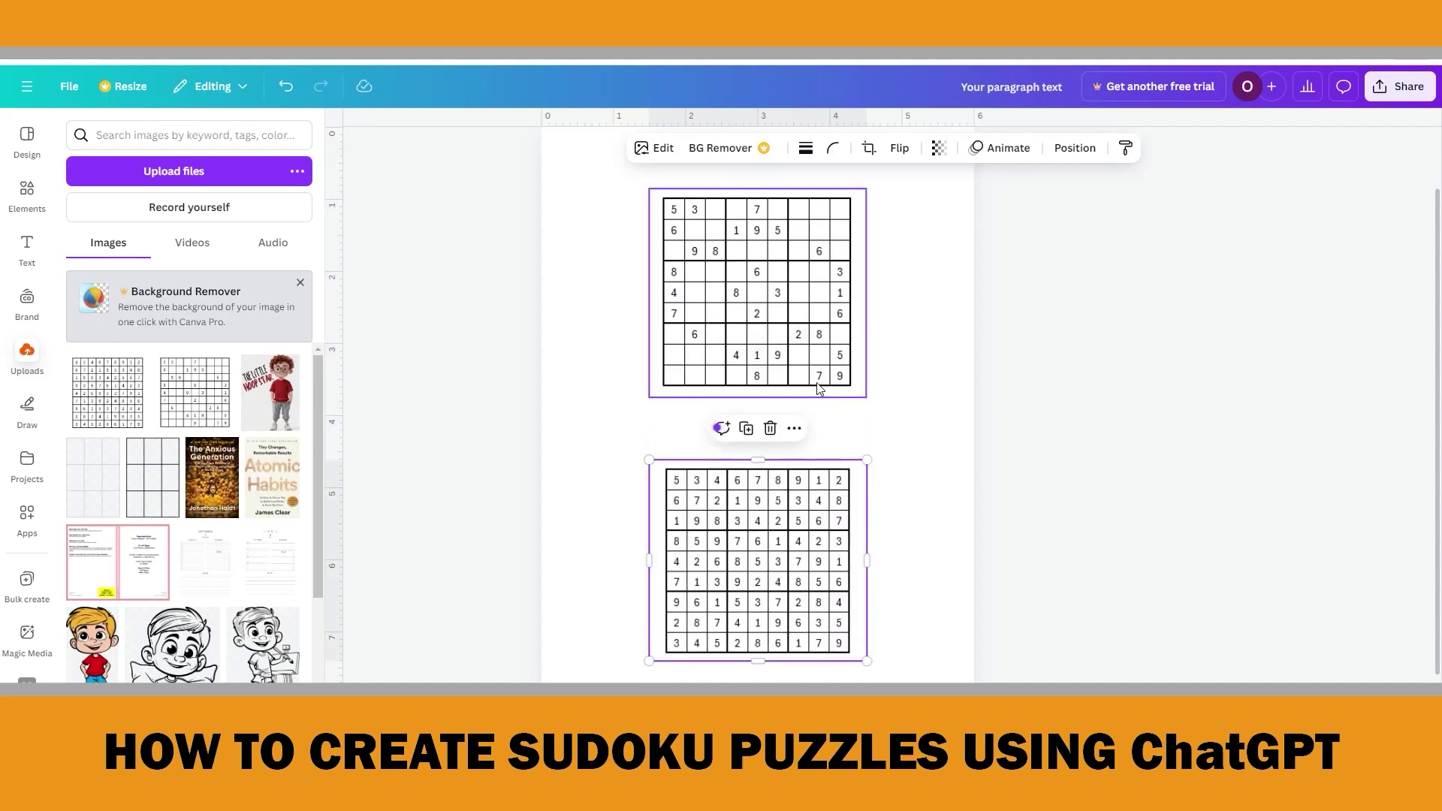
{"action": "left_click", "coordinate": [1049, 472]}
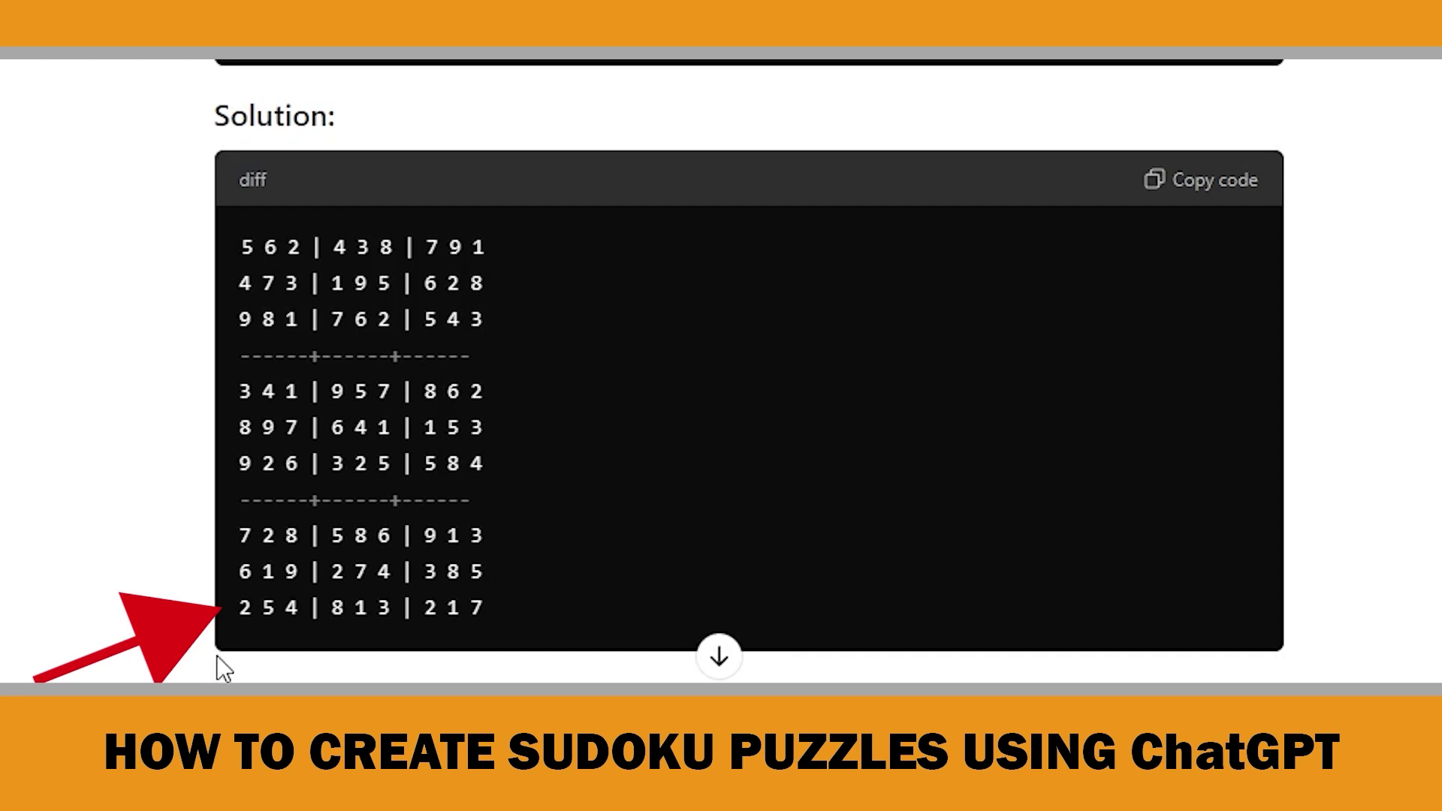
Check the last row of the sudoku solution in the ChatGPT response.
{"action": "left_click_drag", "start_coordinate": [238, 607], "coordinate": [493, 609]}
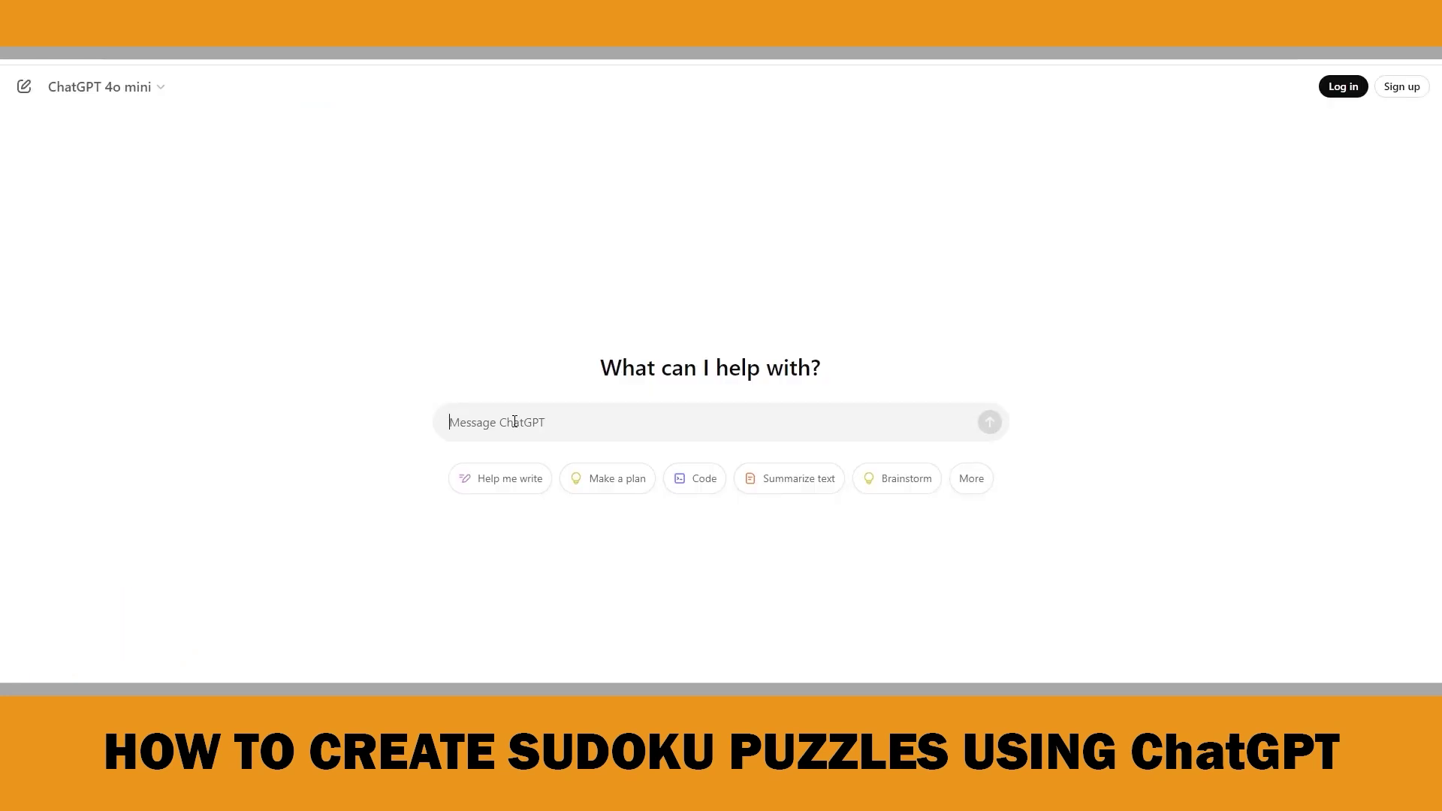
Paste the sudoku text into a new chat, replace its closing sentence with "Can you validate the solution?" and send it.
{"action": "key", "text": "ctrl+v"}
{"action": "left_click_drag", "start_coordinate": [781, 496], "coordinate": [449, 498]}
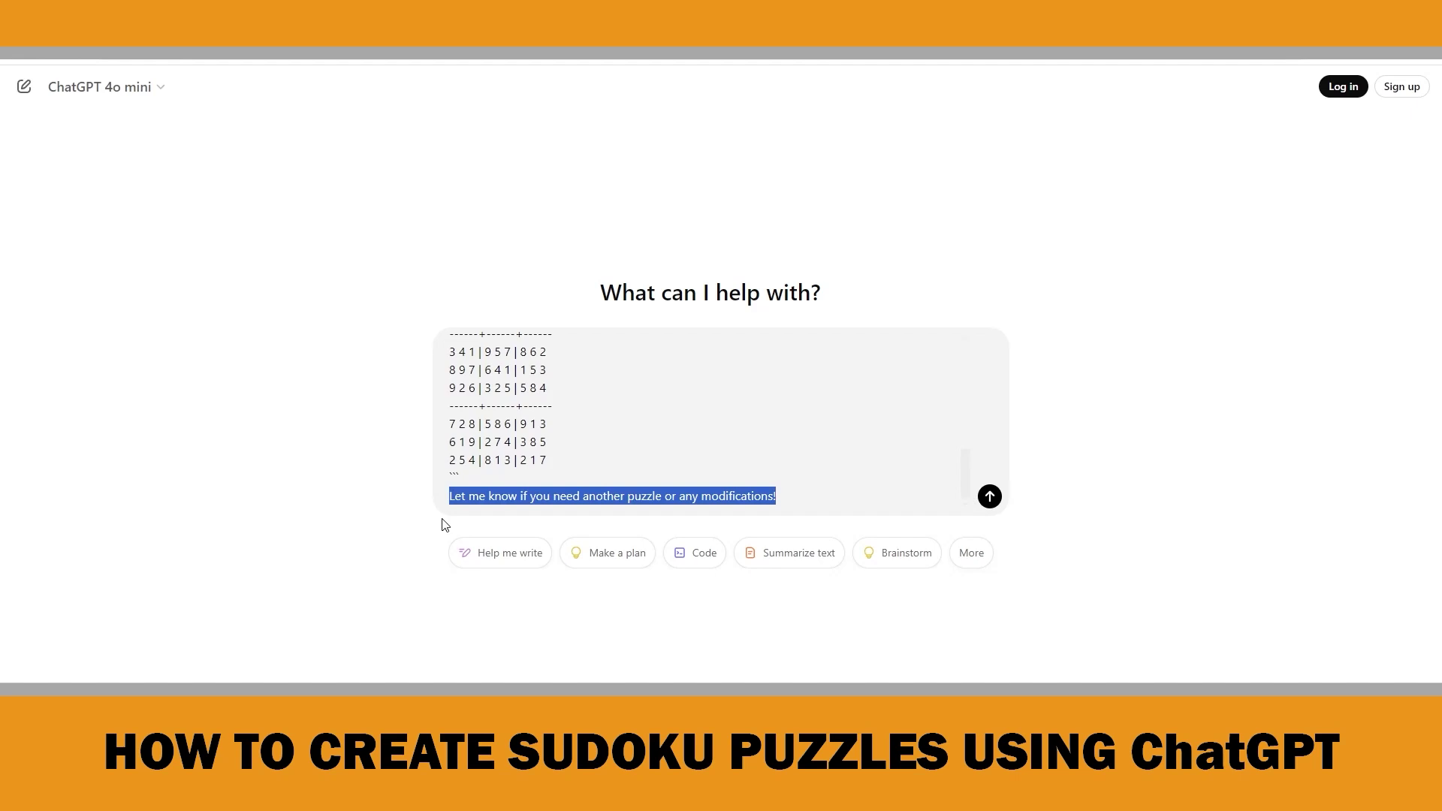
{"action": "type", "text": "Can you validate the solut"}
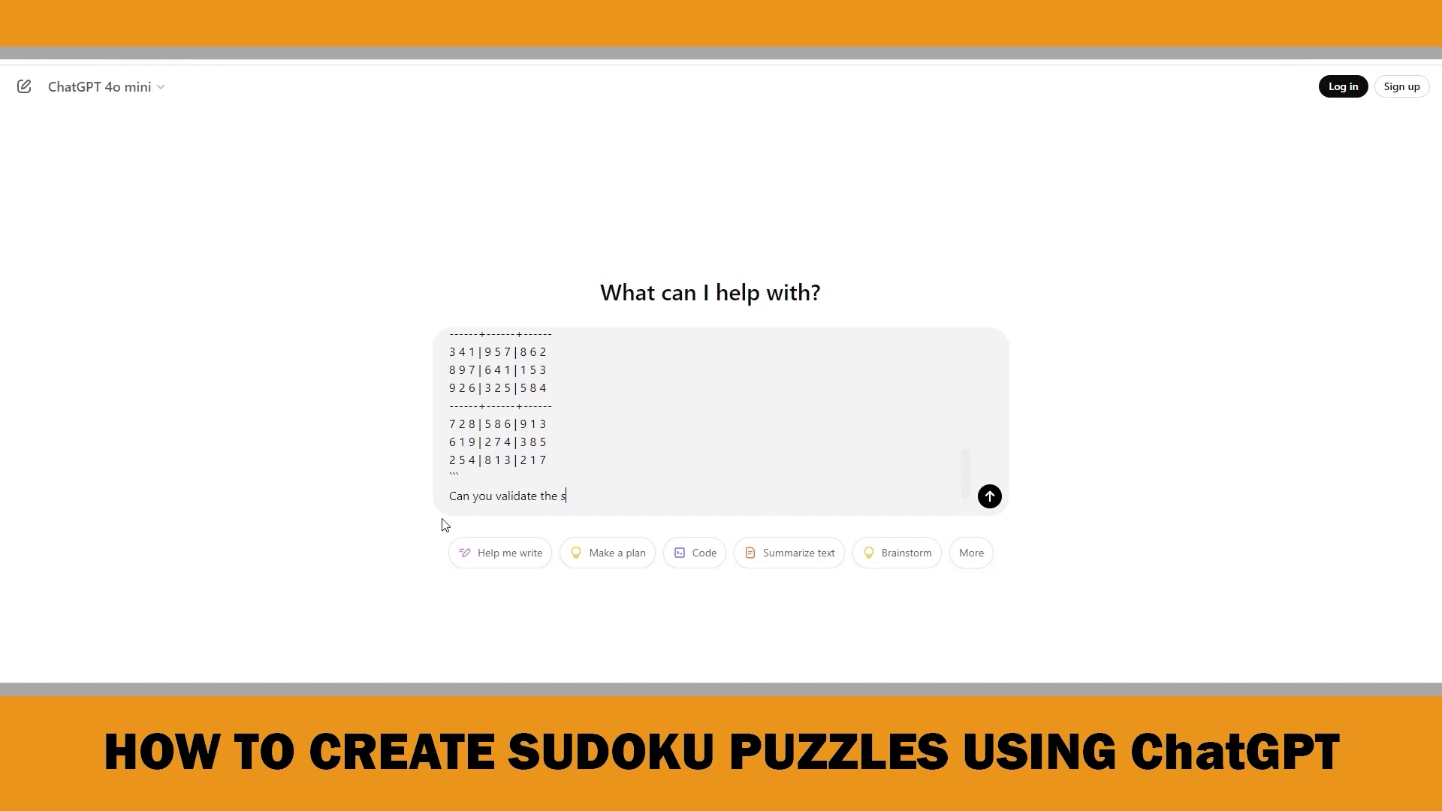
{"action": "type", "text": "ion?"}
{"action": "left_click", "coordinate": [993, 499]}
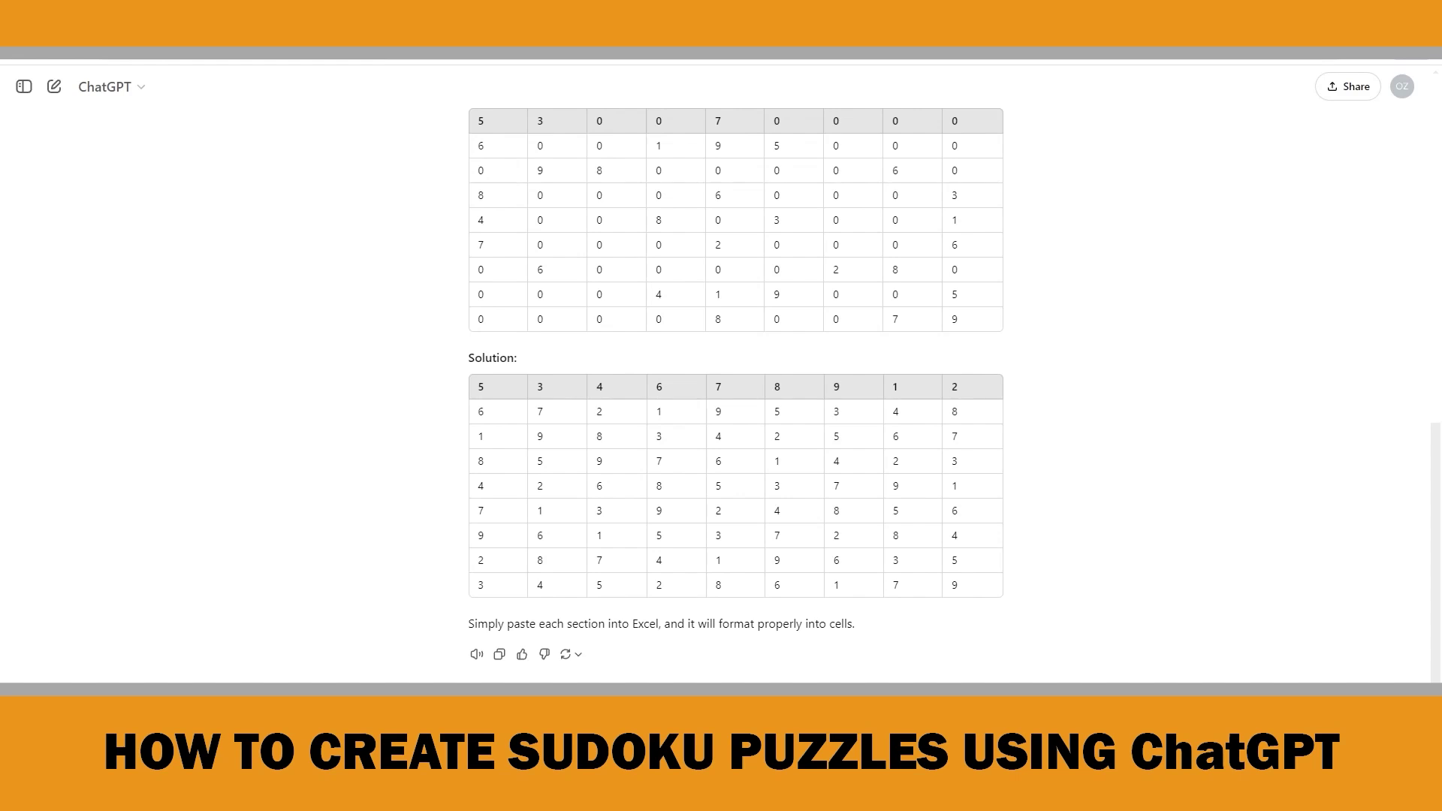
Ask ChatGPT to validate each solution individually, and send the follow-up request "Validate the solution of Puzzle 1".
{"action": "key", "text": "Return"}
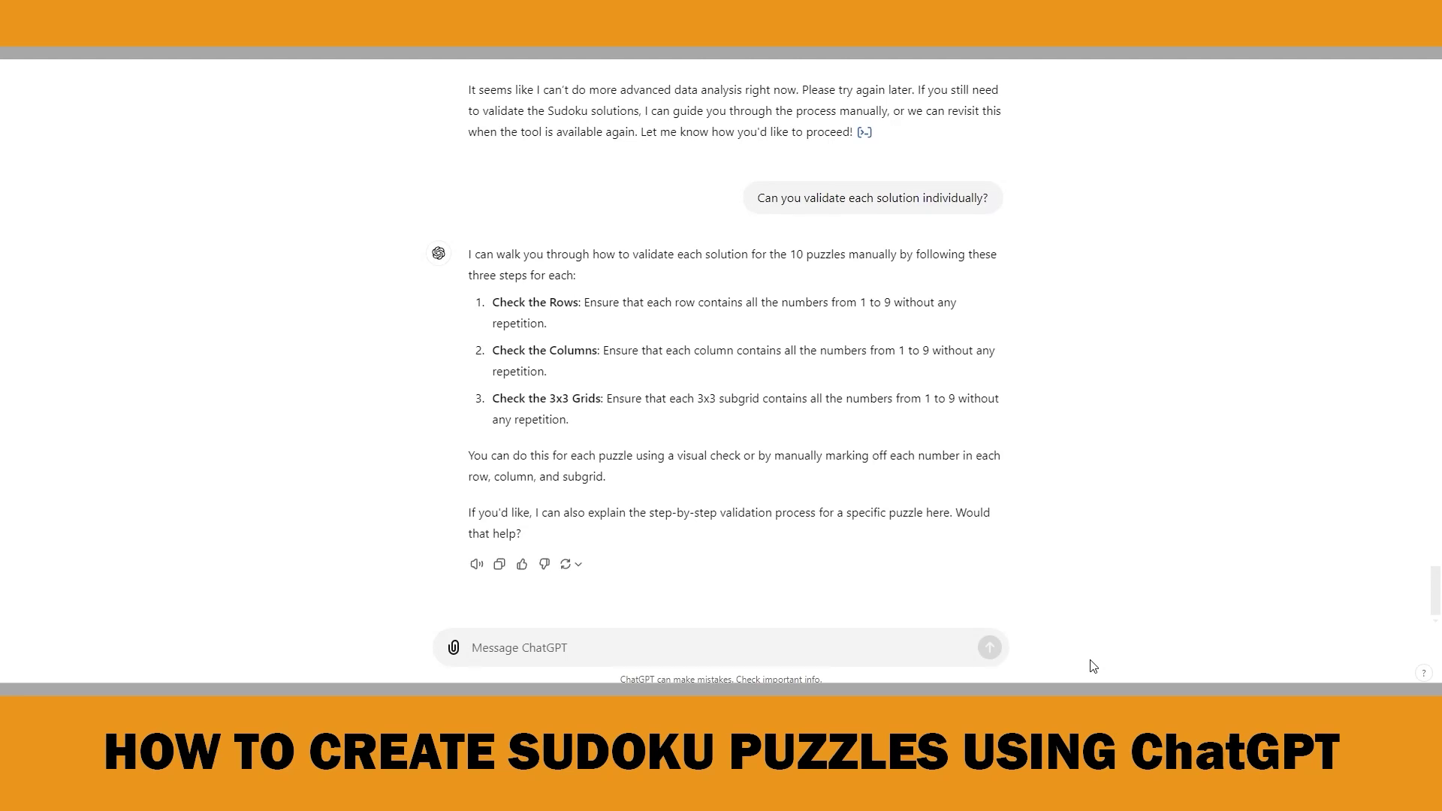
{"action": "type", "text": "Vali"}
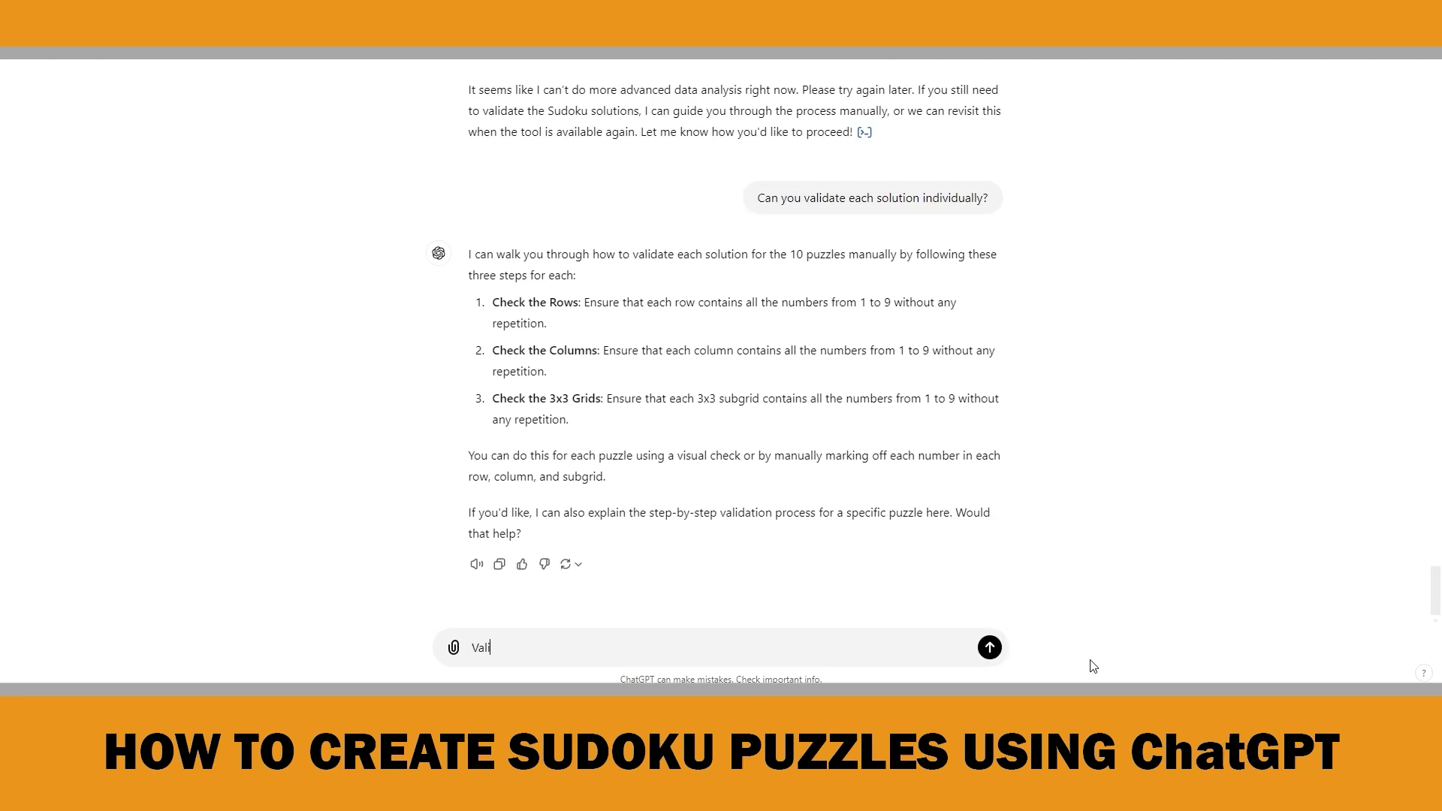
{"action": "type", "text": "date the solution of Puzzle 1"}
{"action": "key", "text": "Return"}
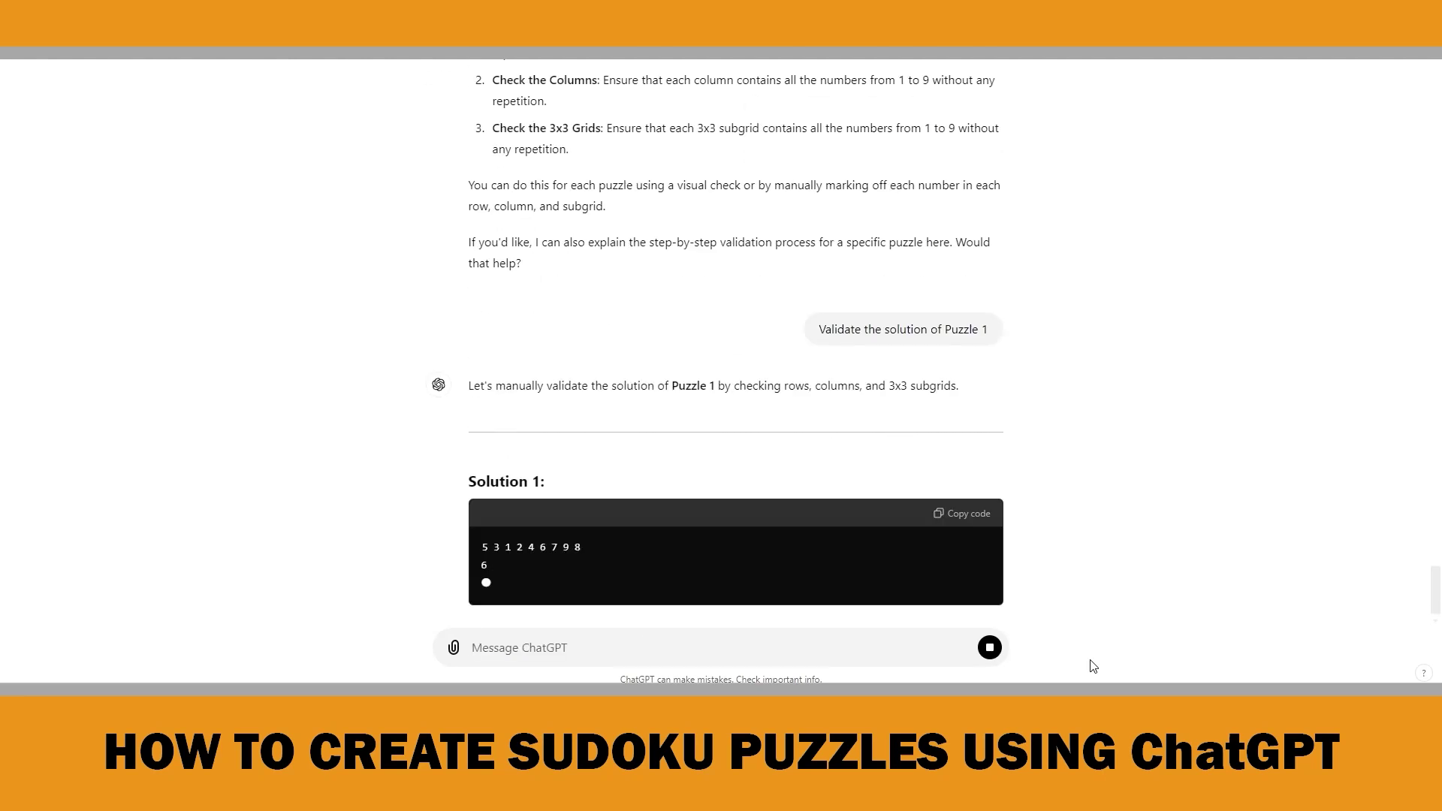